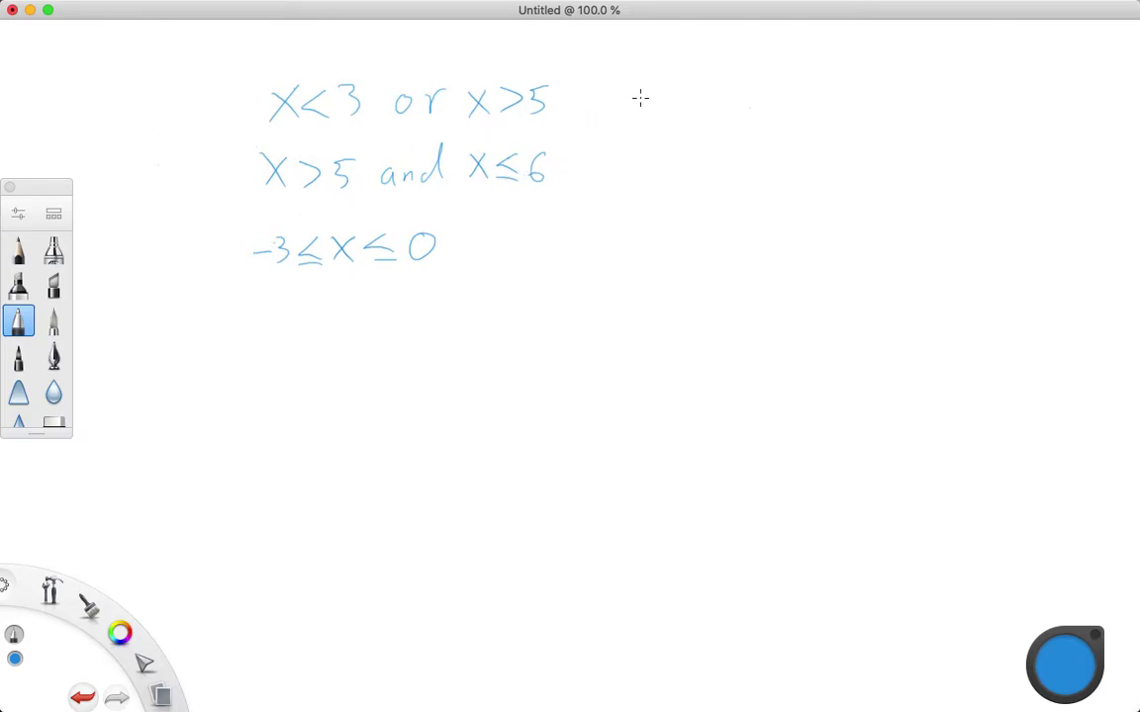
Draw double-headed number lines beside x<3 or x>5, x>5 and x≤6, and -3≤x≤0
mouse_move(628, 90)
left_mouse_down()
mouse_move(596, 116)
mouse_move(673, 117)
mouse_move(985, 109)
mouse_move(967, 97)
mouse_move(975, 130)
left_mouse_up()
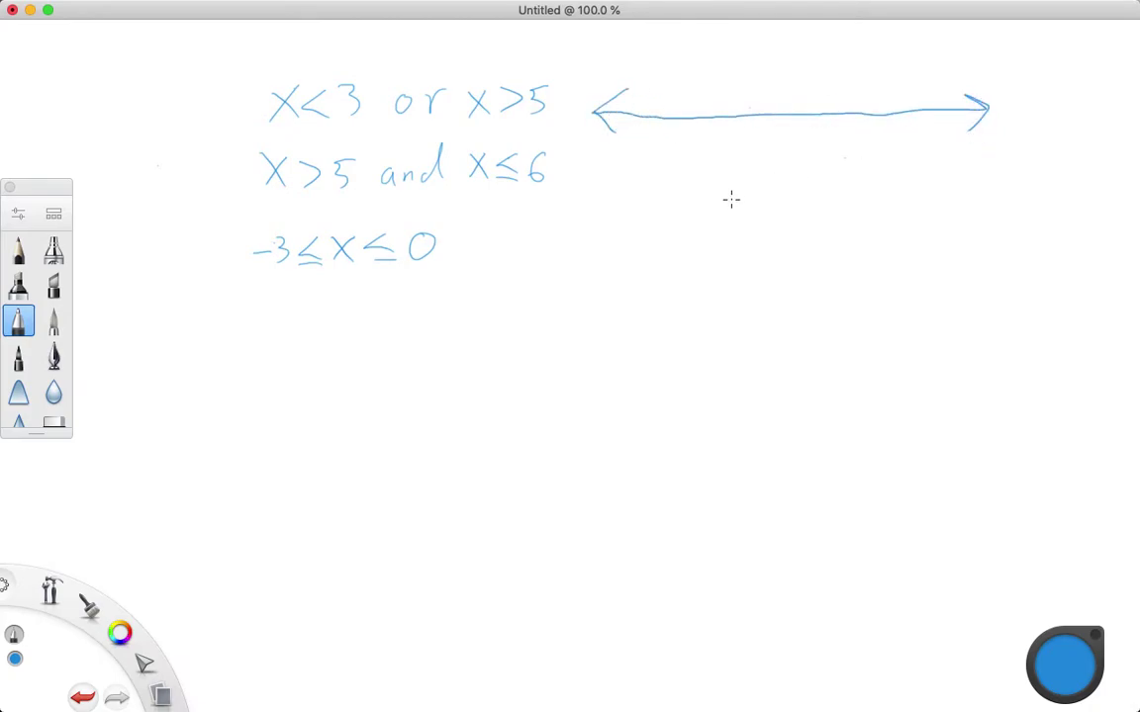
mouse_move(605, 188)
left_mouse_down()
mouse_move(616, 227)
mouse_move(582, 206)
mouse_move(968, 201)
mouse_move(957, 184)
mouse_move(951, 220)
left_mouse_up()
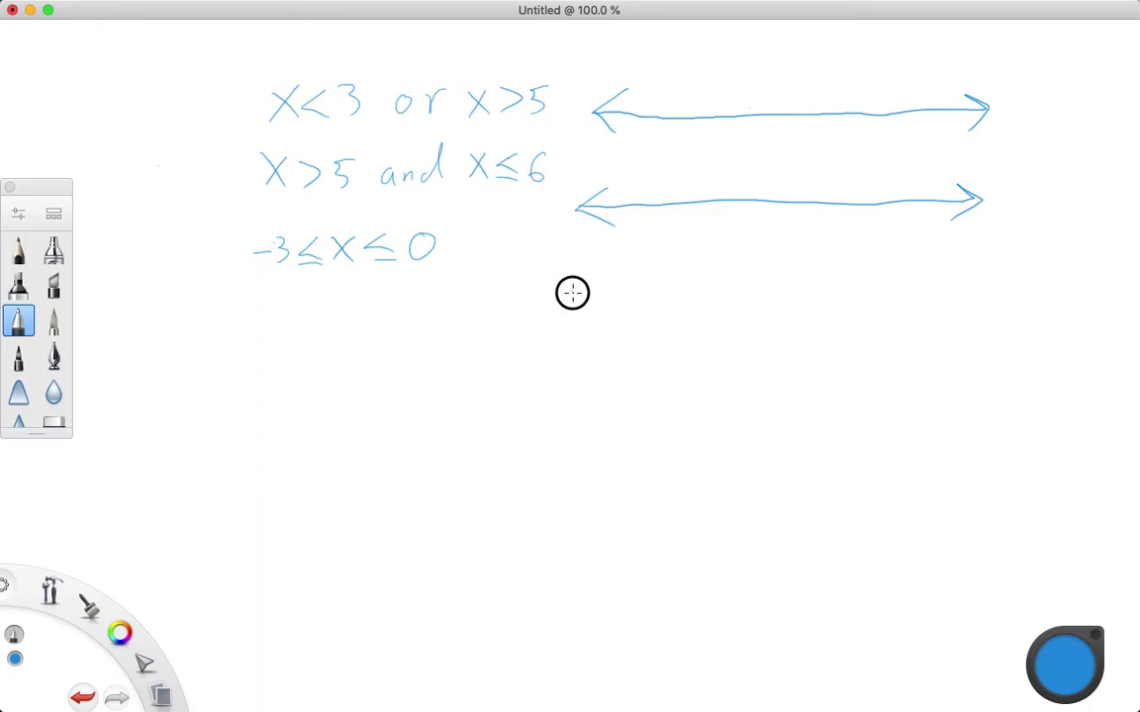
mouse_move(575, 292)
left_mouse_down()
mouse_move(544, 315)
mouse_move(959, 317)
mouse_move(934, 290)
mouse_move(921, 343)
mouse_move(959, 315)
left_mouse_up()
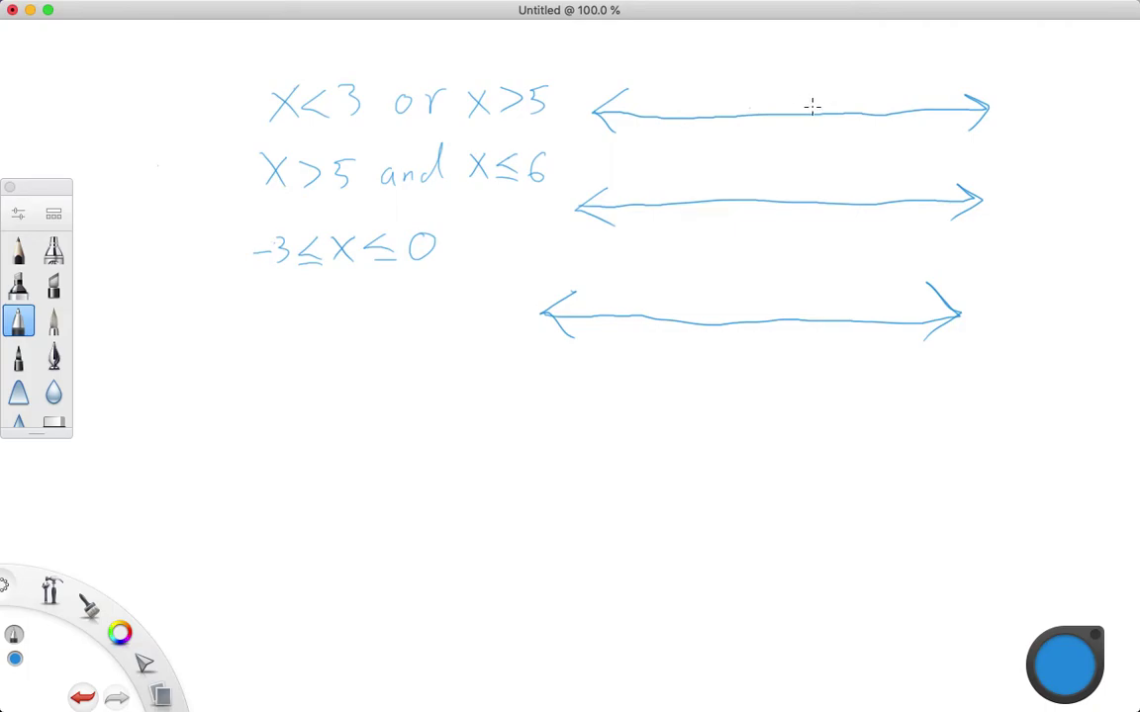
Draw tick marks labelled 2 through 5 on the top number line
left_click_drag(810, 105, 806, 150)
left_click_drag(860, 105, 863, 150)
left_click_drag(912, 103, 917, 151)
left_click_drag(772, 106, 779, 153)
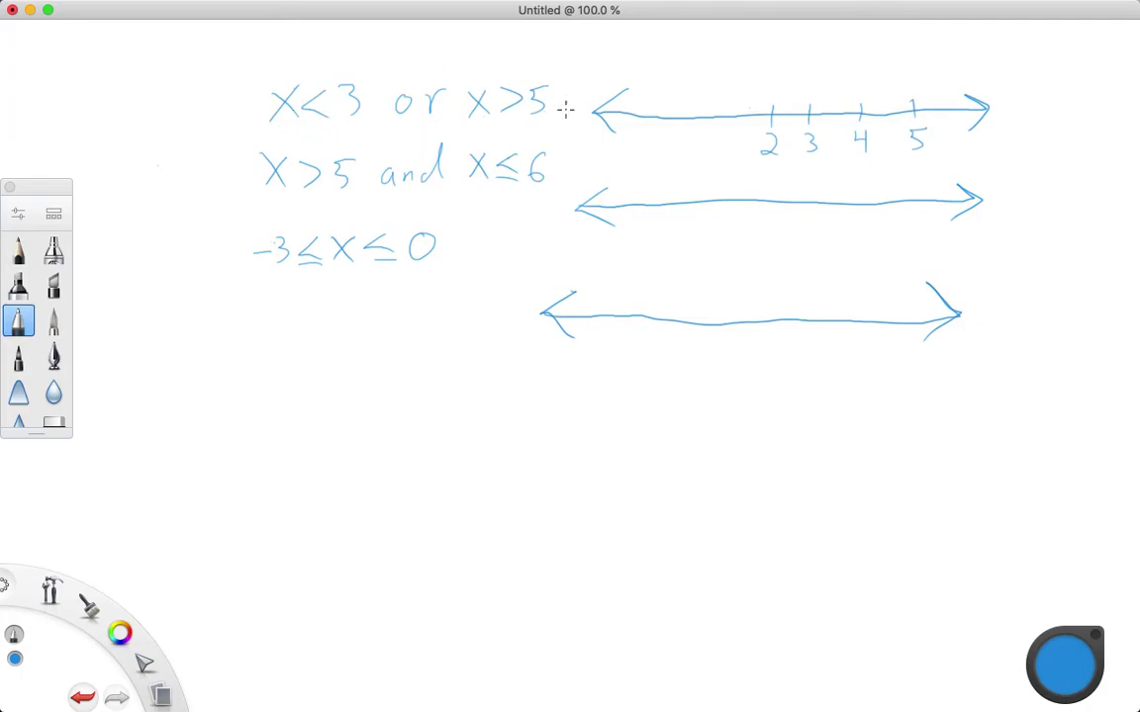
Add a 1 label, open circles at 3 and 5, and shade left from 3 and right from 5
mouse_move(811, 100)
left_mouse_down()
mouse_move(791, 112)
mouse_move(817, 104)
mouse_move(625, 103)
mouse_move(655, 114)
left_mouse_up()
left_click_drag(741, 104, 732, 144)
left_click(710, 136)
left_click(685, 138)
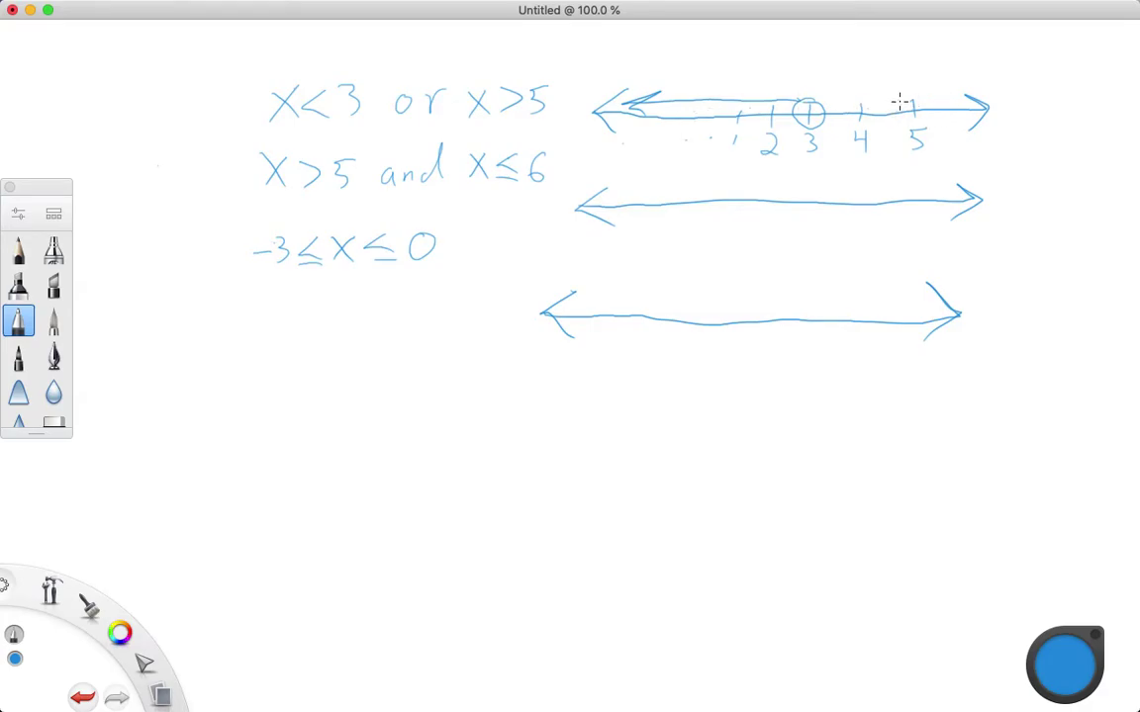
left_click_drag(895, 102, 926, 104)
mouse_move(906, 89)
left_mouse_down()
mouse_move(993, 91)
mouse_move(973, 84)
mouse_move(981, 100)
mouse_move(952, 103)
mouse_move(947, 137)
left_mouse_up()
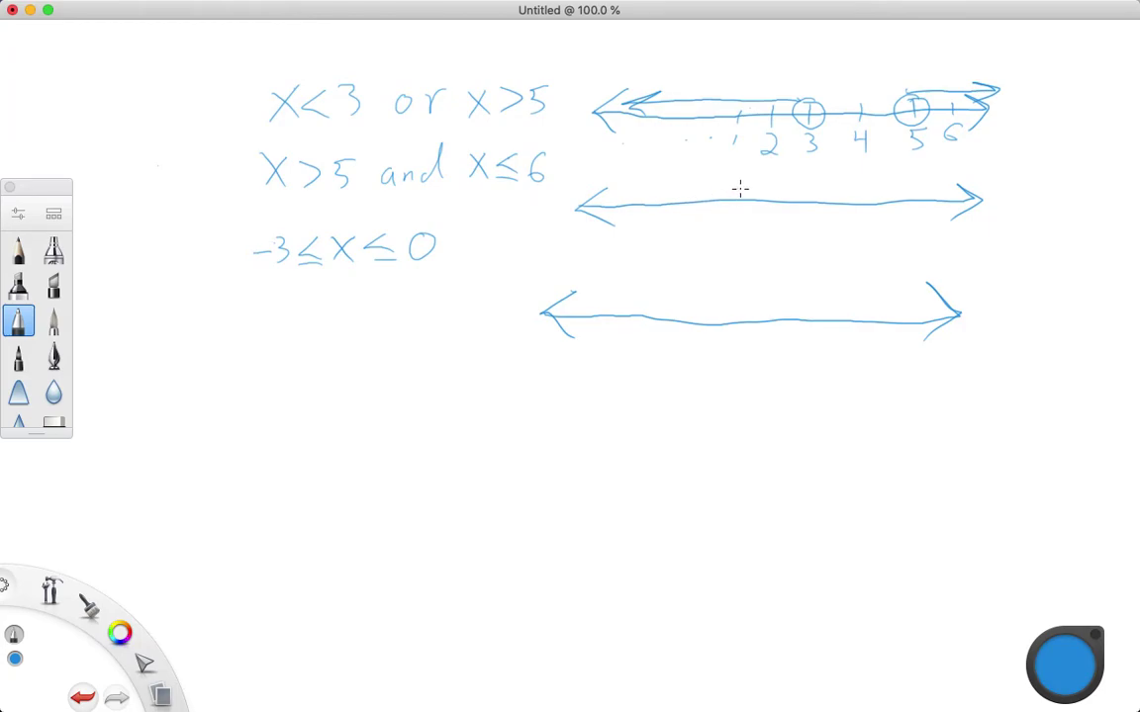
Draw ticks labelled 5 through 9 on the middle number line
left_click_drag(758, 194, 754, 228)
mouse_move(802, 192)
left_mouse_down()
mouse_move(797, 228)
mouse_move(842, 204)
mouse_move(847, 233)
left_mouse_up()
left_click_drag(888, 192, 888, 233)
left_click_drag(927, 186, 930, 232)
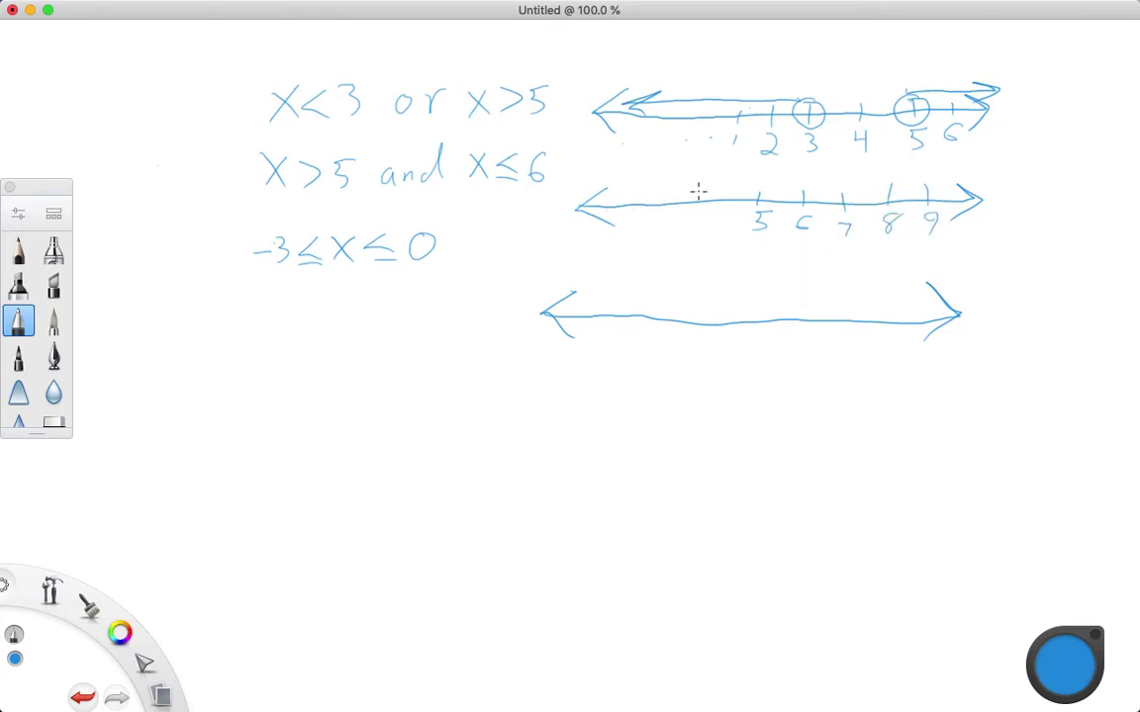
Add ticks labelled 4 down to 1 and an open circle at 5 on the middle line
left_click_drag(716, 193, 714, 231)
mouse_move(677, 193)
left_mouse_down()
mouse_move(665, 223)
mouse_move(677, 230)
mouse_move(650, 209)
left_mouse_up()
left_click_drag(636, 230, 648, 239)
left_click_drag(619, 194, 619, 210)
left_click_drag(616, 224, 618, 238)
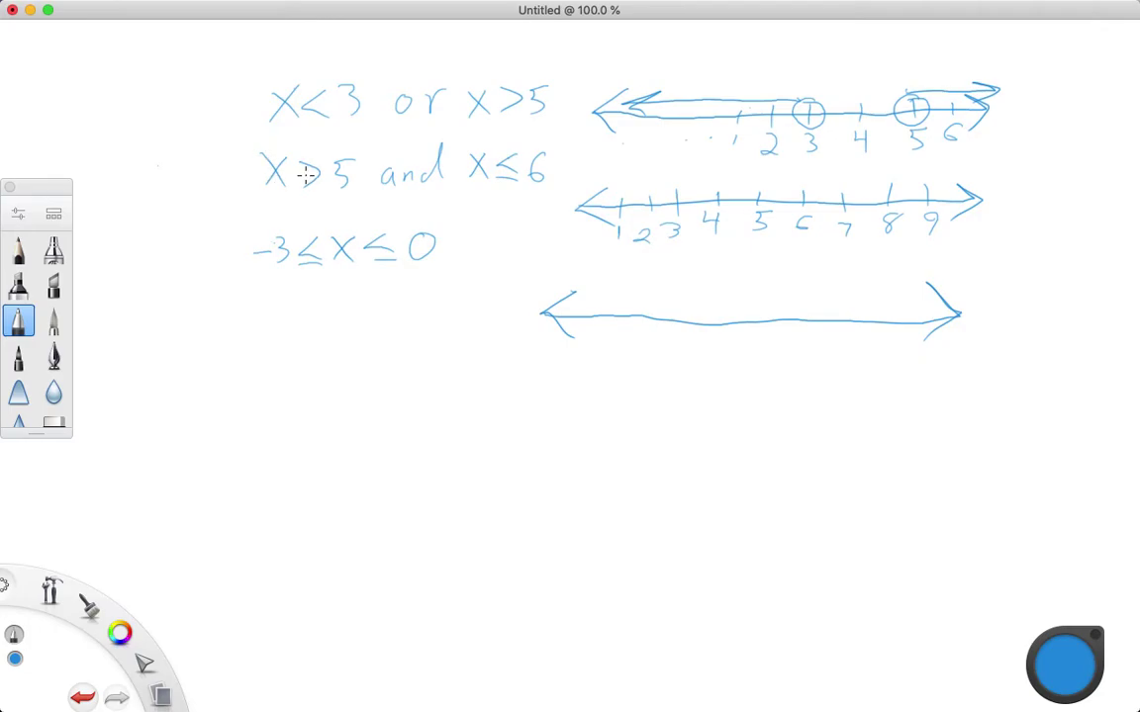
mouse_move(756, 191)
left_mouse_down()
mouse_move(760, 183)
mouse_move(761, 204)
mouse_move(749, 193)
mouse_move(952, 181)
left_mouse_up()
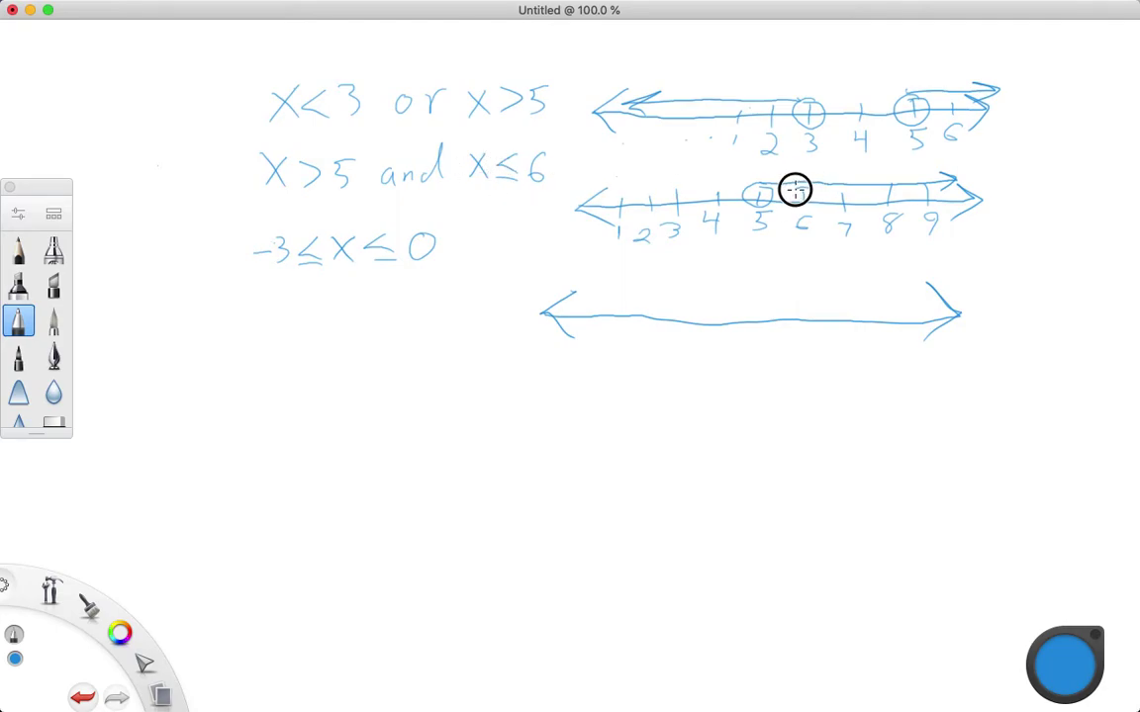
Scribble a solid filled dot over the 6 tick on the middle number line
mouse_move(795, 189)
left_mouse_down()
mouse_move(808, 208)
mouse_move(803, 187)
mouse_move(797, 209)
left_mouse_up()
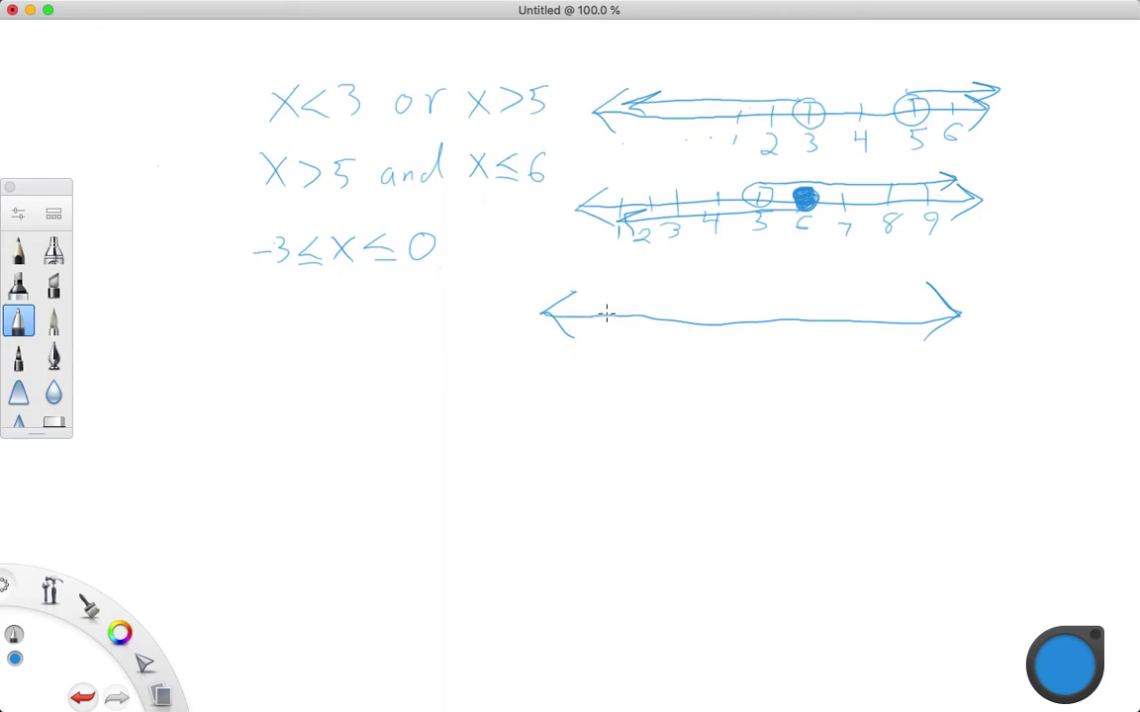
Draw eight ticks on the bottom line labelled -5, -4, -3, -2, -1, 0, 1, 2
left_click_drag(603, 306, 598, 344)
mouse_move(648, 307)
left_mouse_down()
mouse_move(635, 341)
mouse_move(653, 347)
left_mouse_up()
left_click_drag(691, 304, 688, 342)
left_click_drag(690, 335, 693, 361)
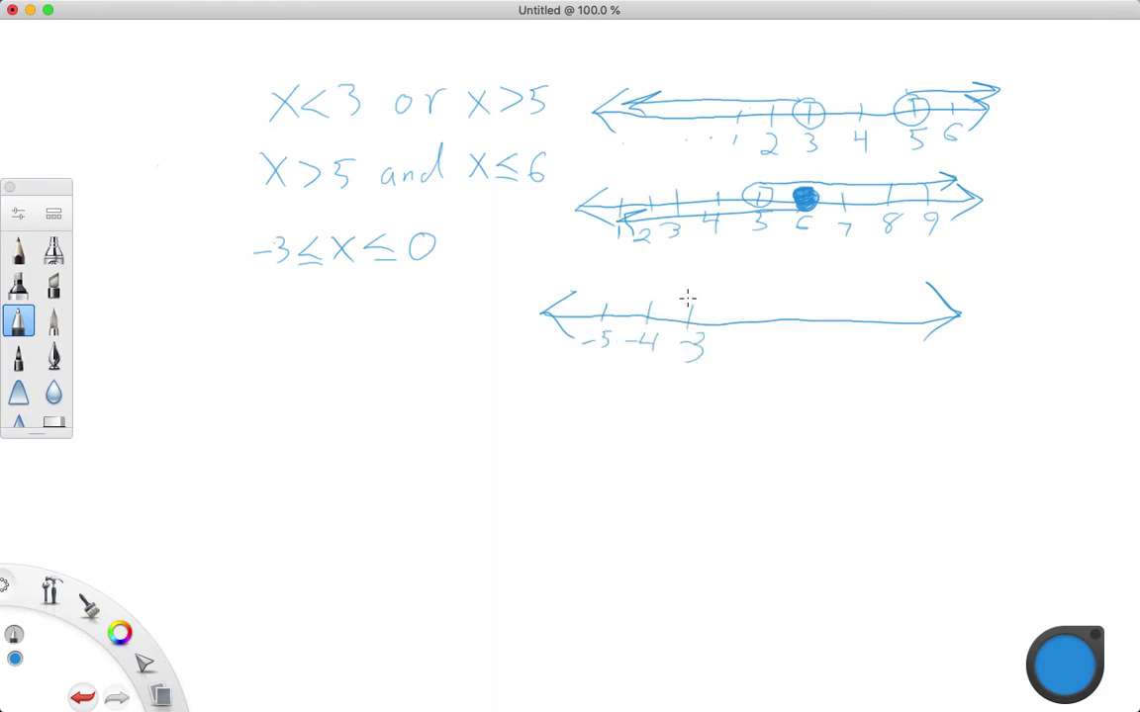
left_click_drag(733, 310, 729, 353)
left_click_drag(736, 342, 754, 359)
left_click_drag(779, 308, 783, 359)
left_click_drag(820, 309, 816, 343)
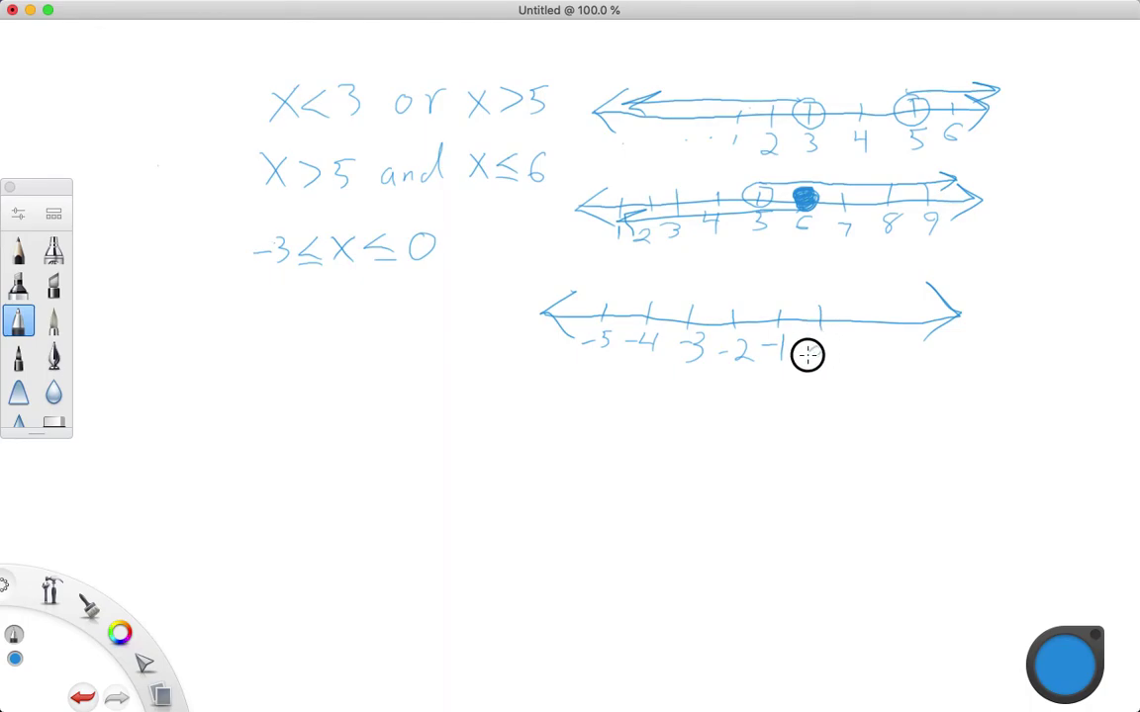
left_click_drag(869, 301, 861, 358)
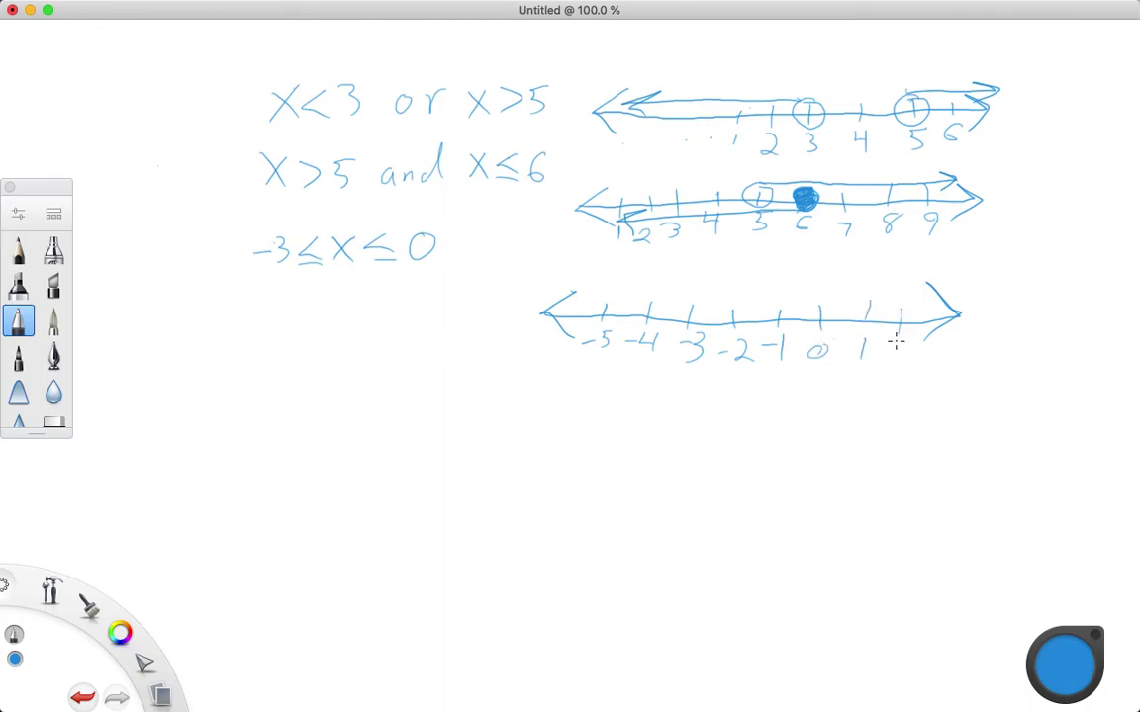
left_click_drag(894, 345, 915, 362)
Fill solid dots at -3 and 0 on the bottom line and shade between them
left_click(696, 325)
mouse_move(695, 326)
left_mouse_down()
mouse_move(682, 333)
mouse_move(693, 298)
mouse_move(729, 297)
left_mouse_up()
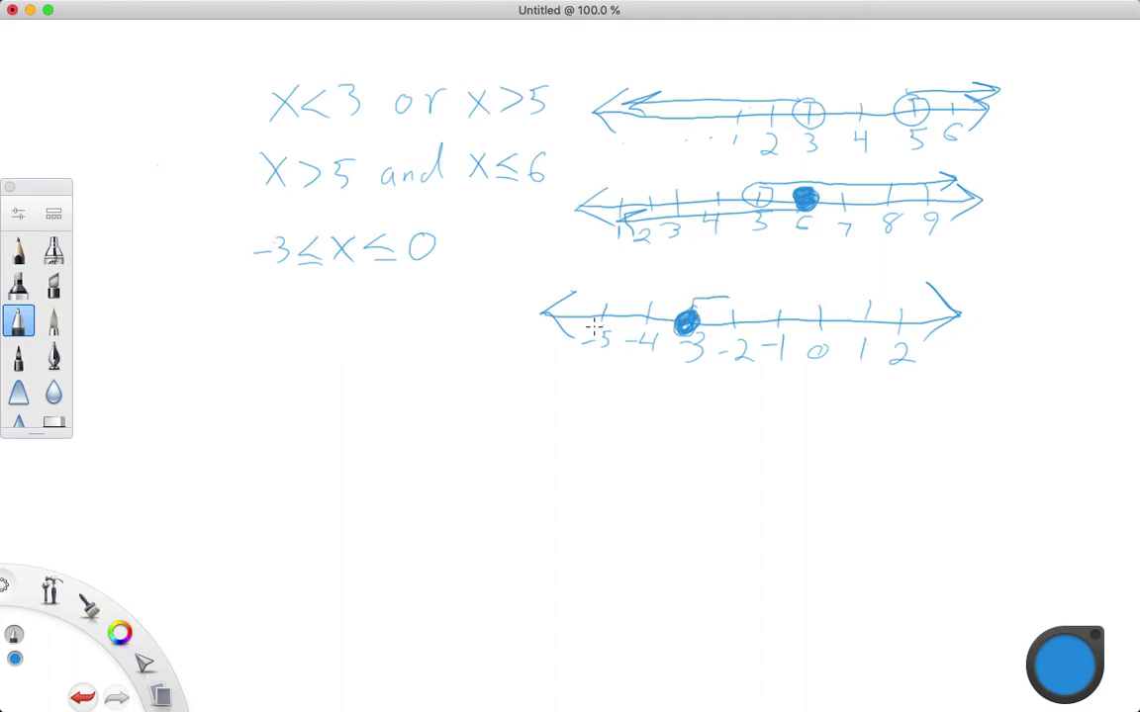
mouse_move(832, 315)
left_mouse_down()
mouse_move(810, 324)
mouse_move(816, 310)
left_mouse_up()
mouse_move(687, 317)
left_mouse_down()
mouse_move(699, 298)
mouse_move(728, 297)
left_mouse_up()
mouse_move(835, 327)
left_mouse_down()
mouse_move(819, 308)
mouse_move(815, 321)
mouse_move(829, 318)
mouse_move(819, 319)
left_mouse_up()
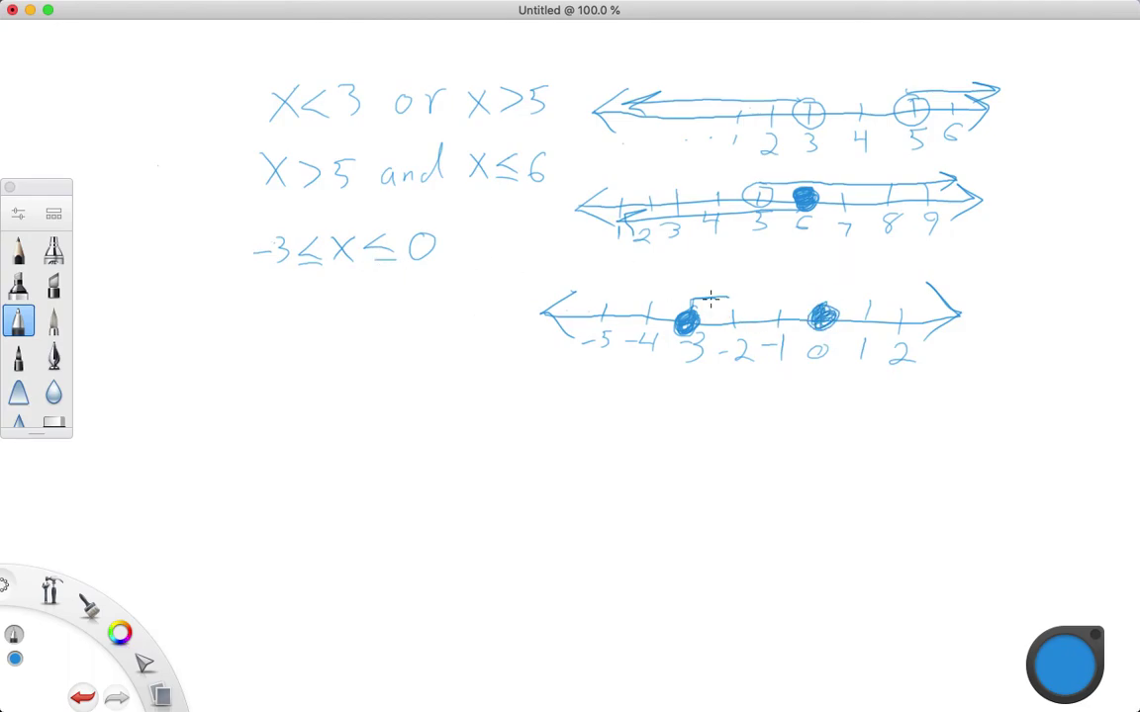
mouse_move(690, 313)
left_mouse_down()
mouse_move(692, 294)
mouse_move(795, 294)
mouse_move(816, 308)
left_mouse_up()
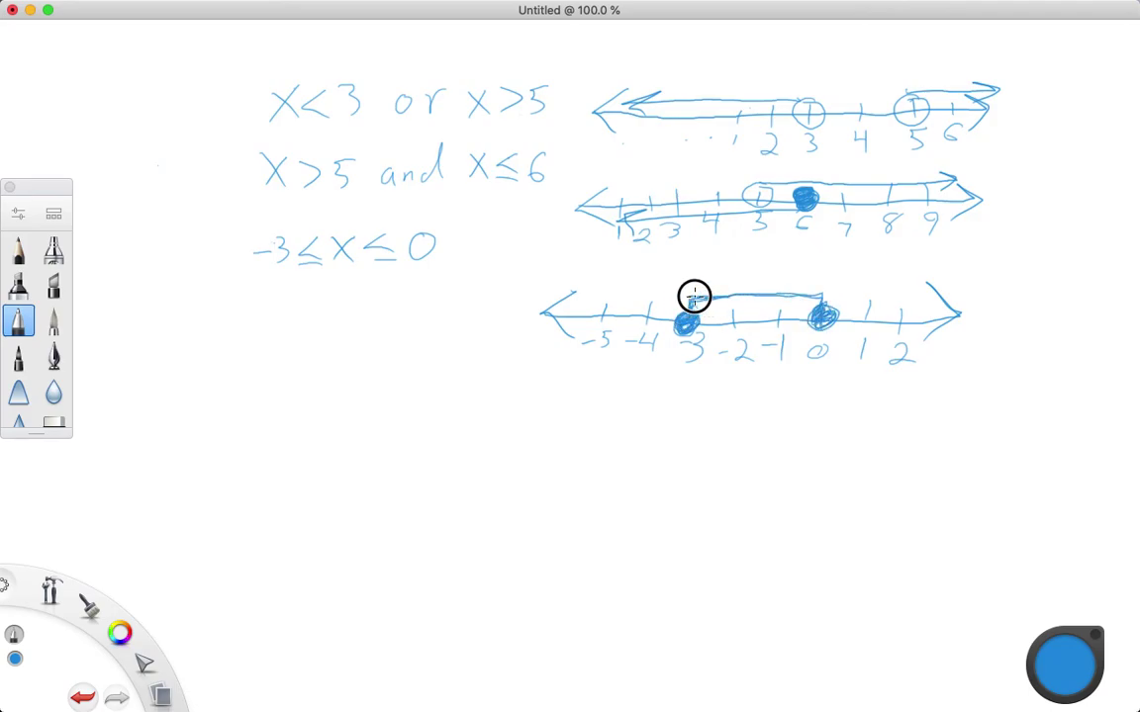
left_click_drag(694, 296, 821, 298)
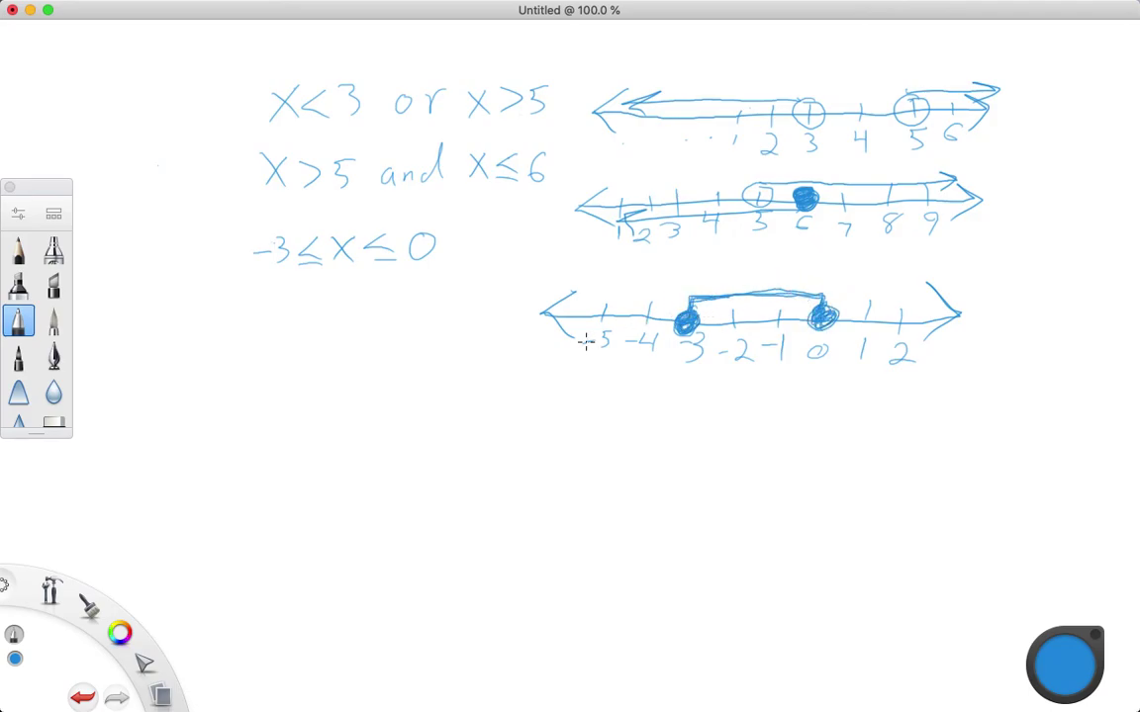